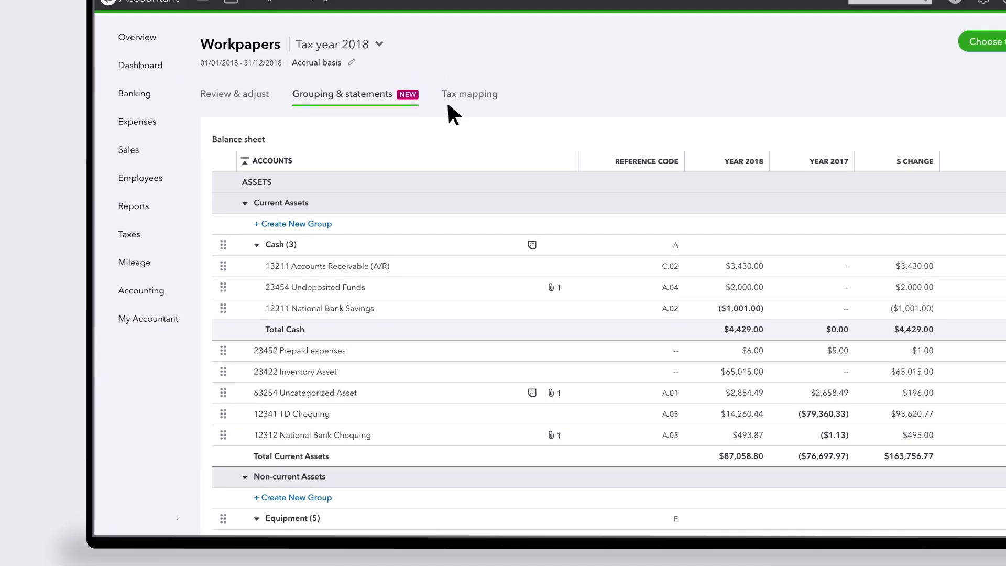
scroll(402, 153, "down", 3)
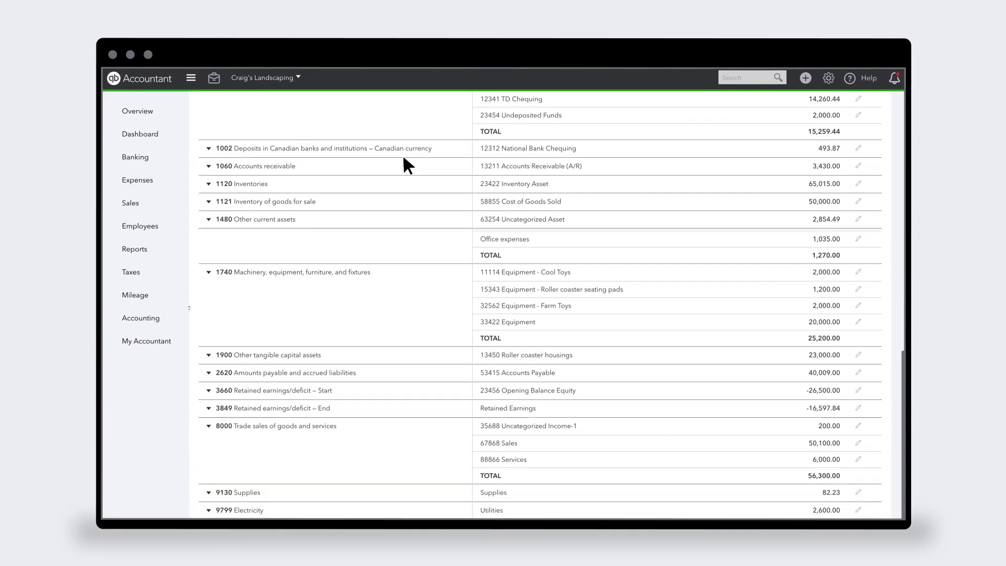
scroll(402, 153, "down", 2)
scroll(402, 153, "up", 5)
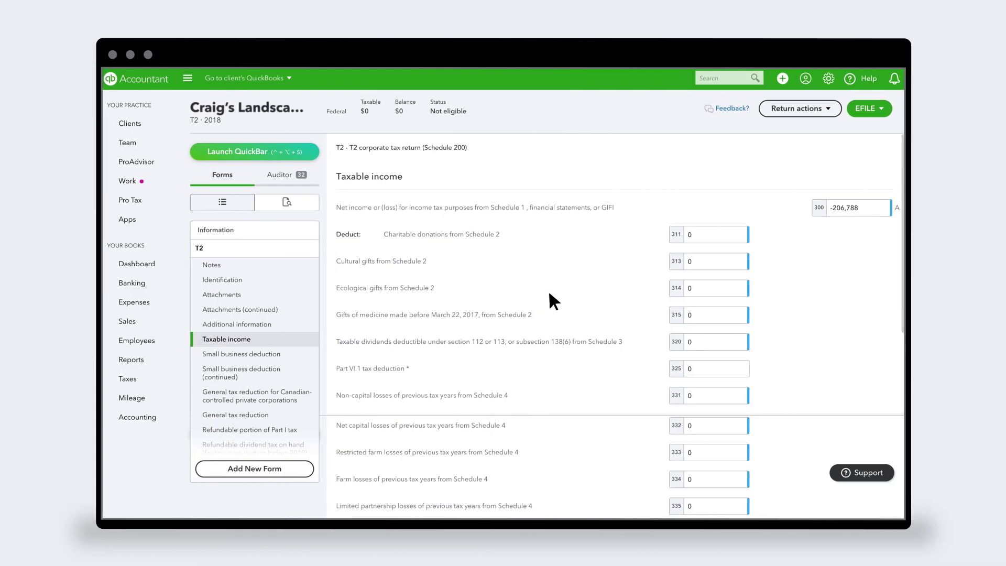
- Preview the T2 return as the official form and list the auditor's 32 diagnostics
left_click(298, 209)
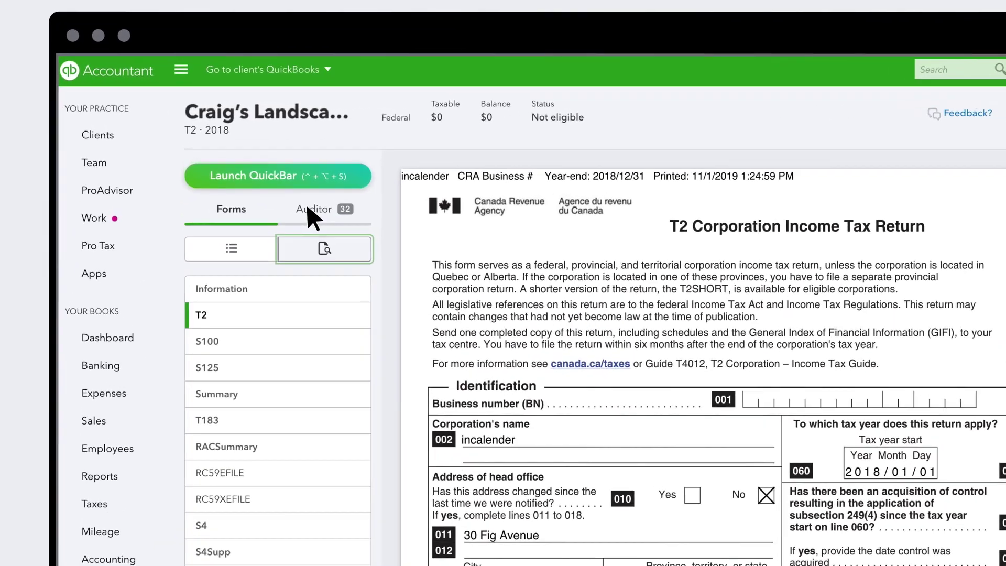
left_click(280, 175)
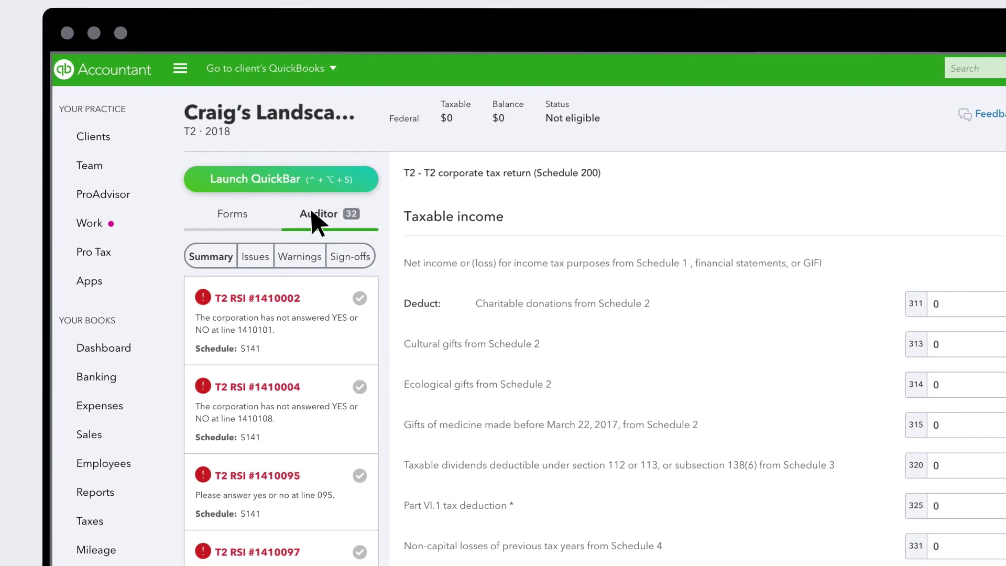
- Jump to Schedule 100 via the QuickBar, then return to the Forms list and bring up the e-filing options
left_click(283, 180)
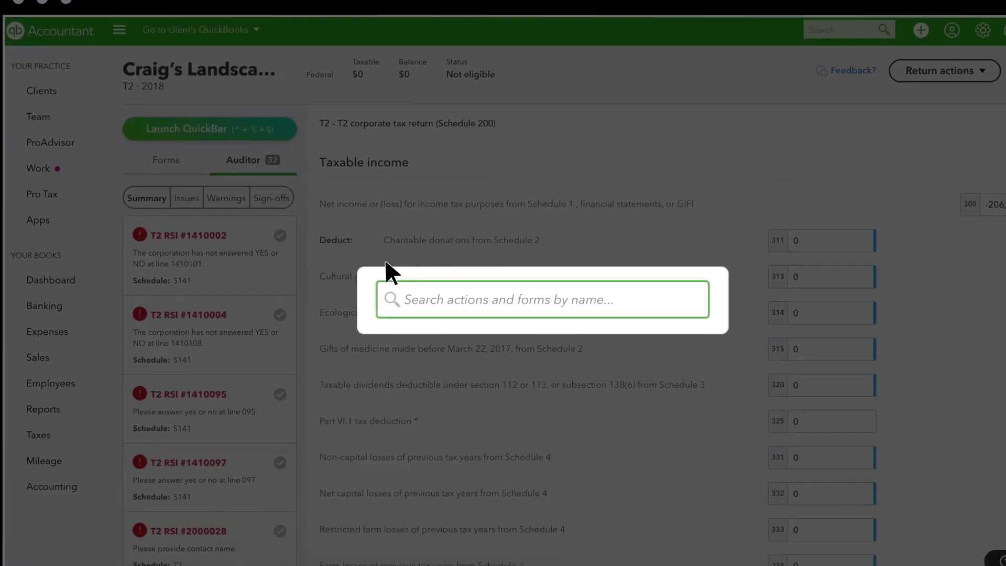
type("s")
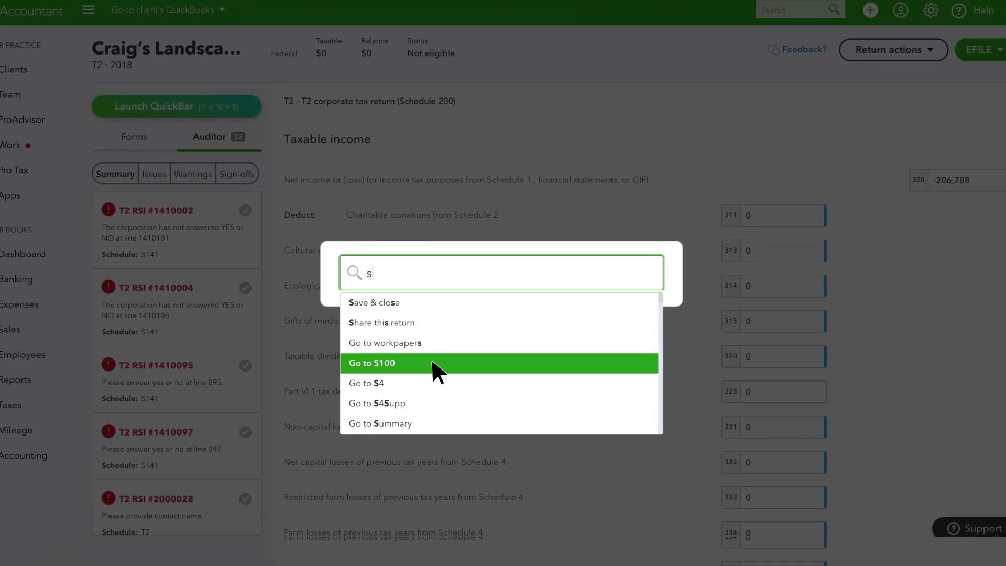
left_click(431, 359)
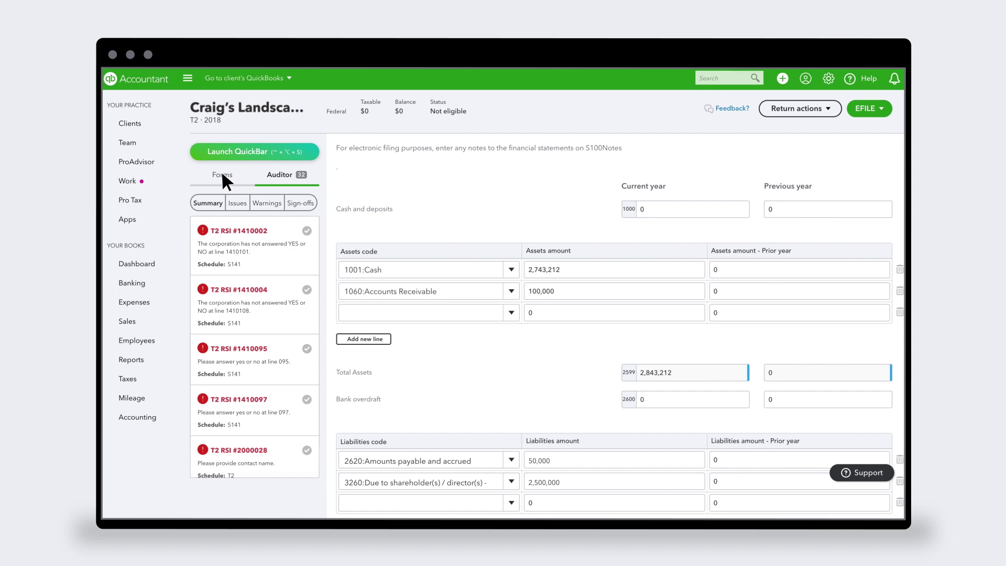
left_click(222, 175)
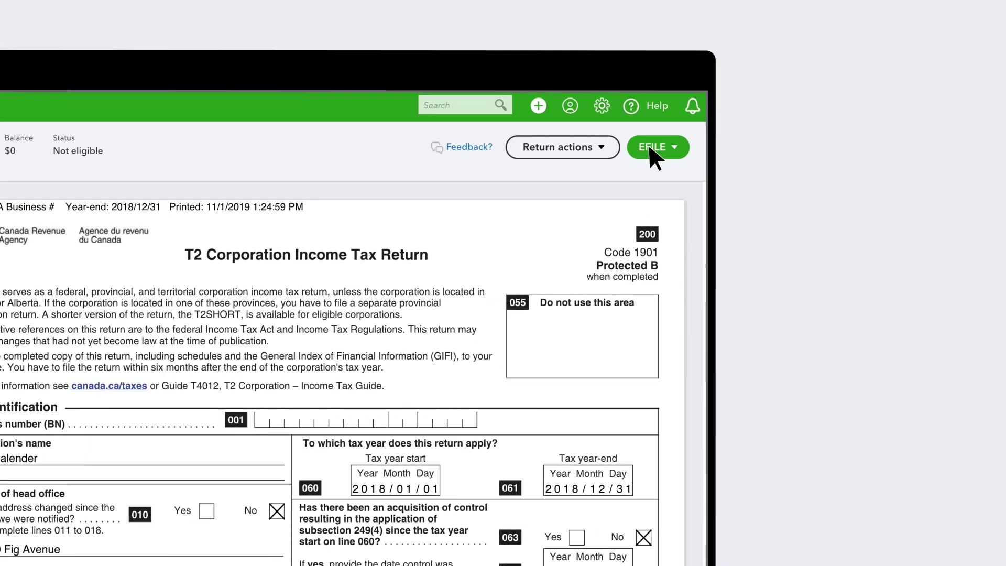
left_click(869, 108)
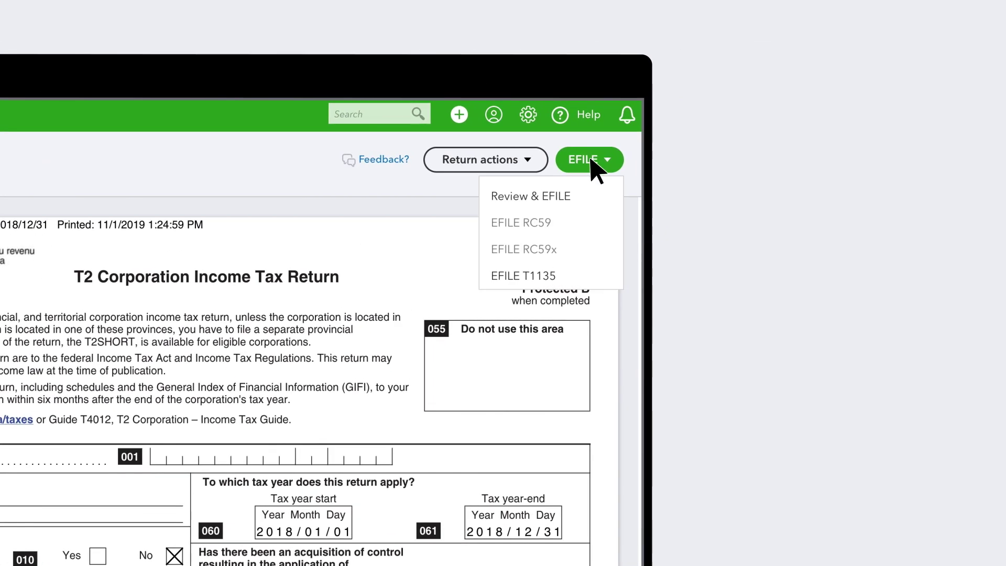